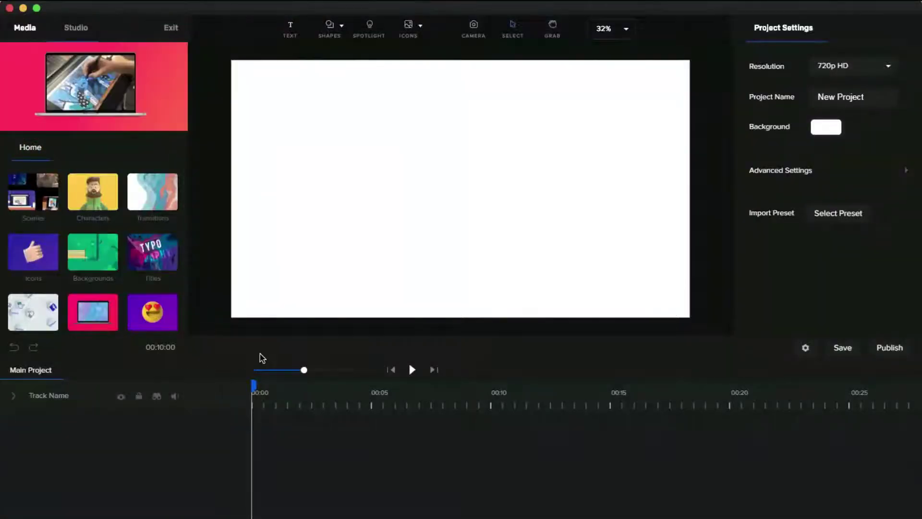
Step: Drag Doodle Dad from Characters > Doodle onto the canvas and scale him to 87
click(113, 215)
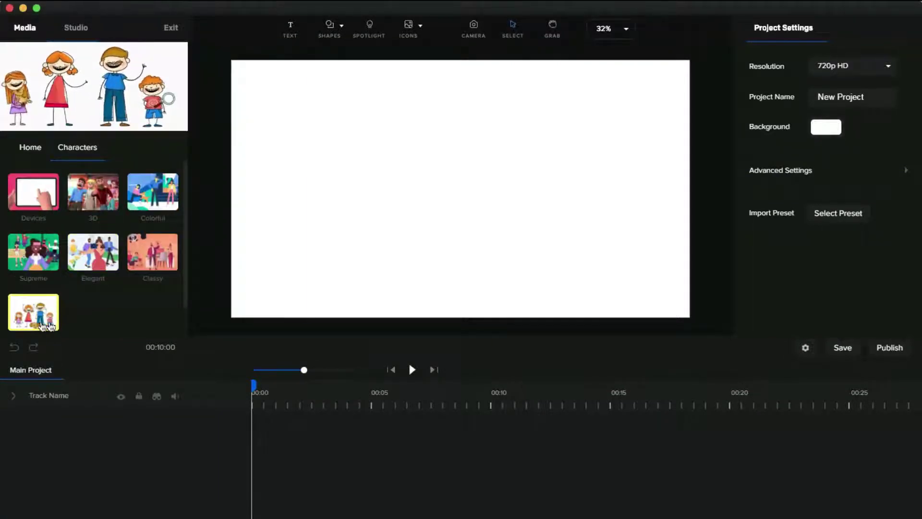
click(47, 325)
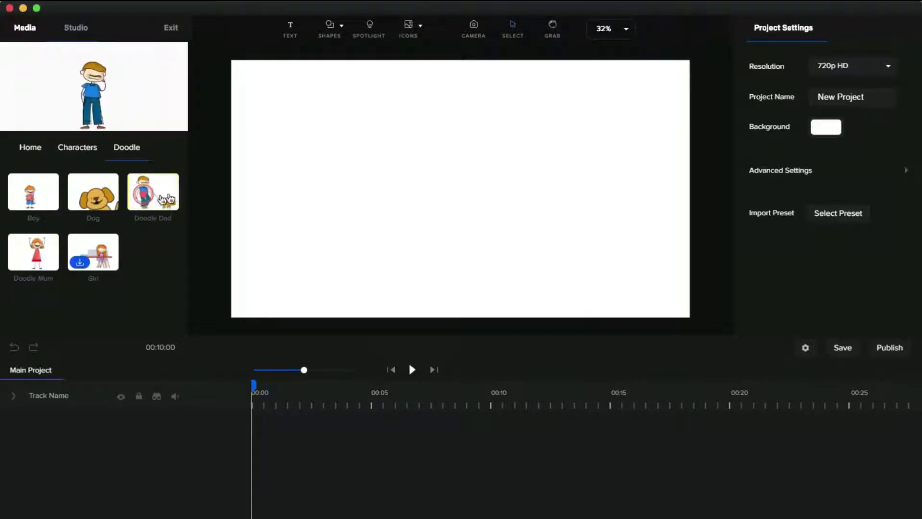
drag(167, 200, 401, 166)
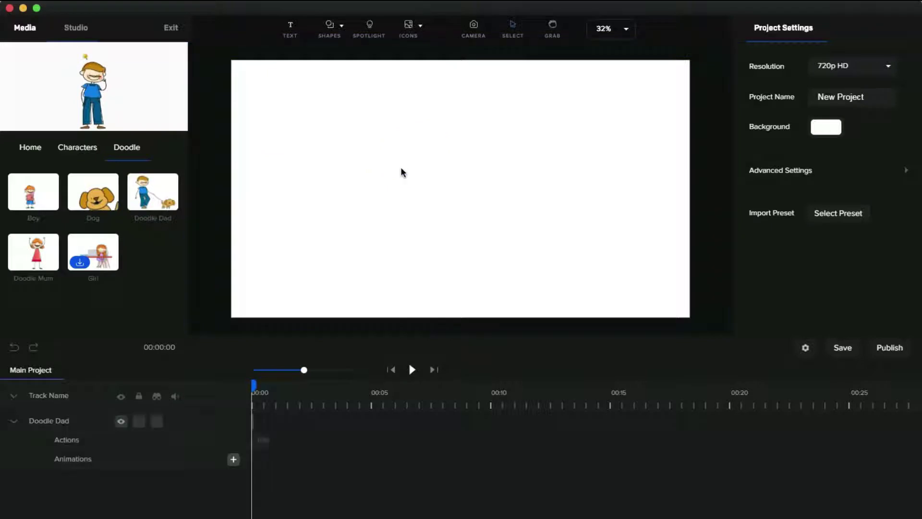
drag(271, 317, 263, 318)
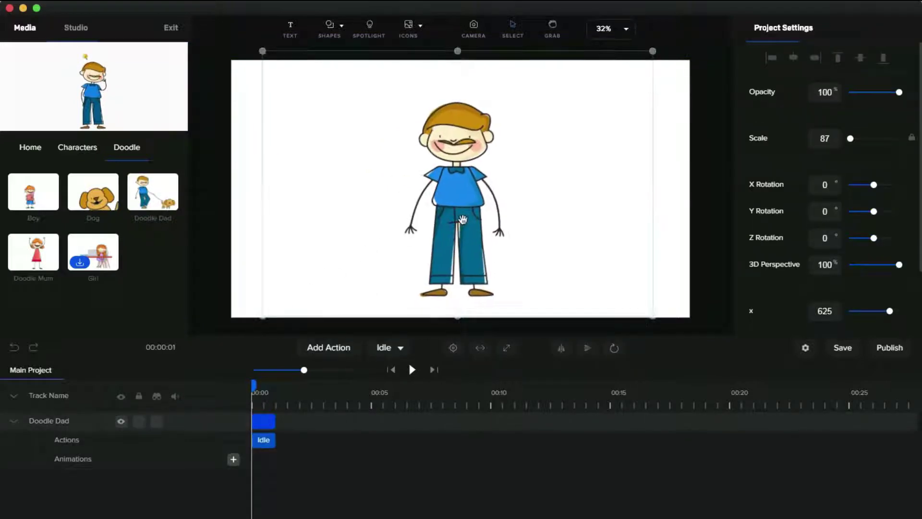
click(252, 393)
Step: Give Doodle Dad Crying, Happy and Reading A Book actions, then preview the animation
click(467, 230)
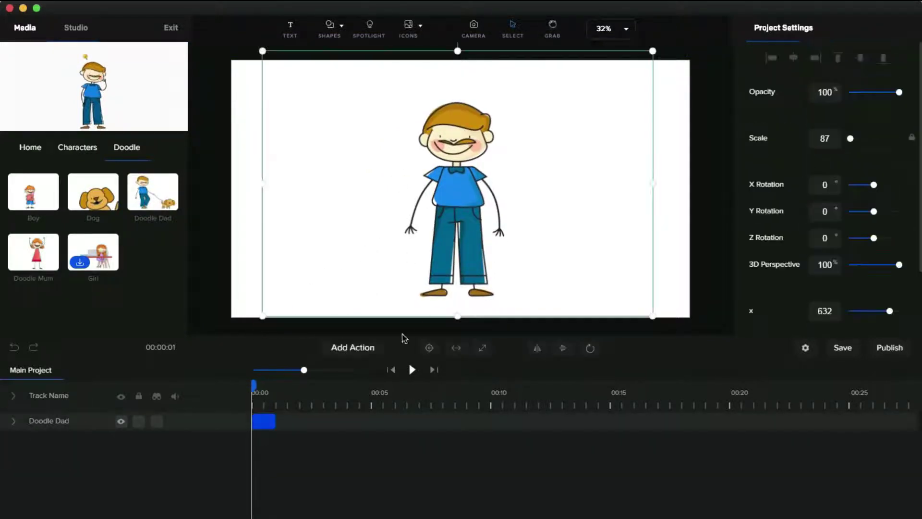
click(355, 358)
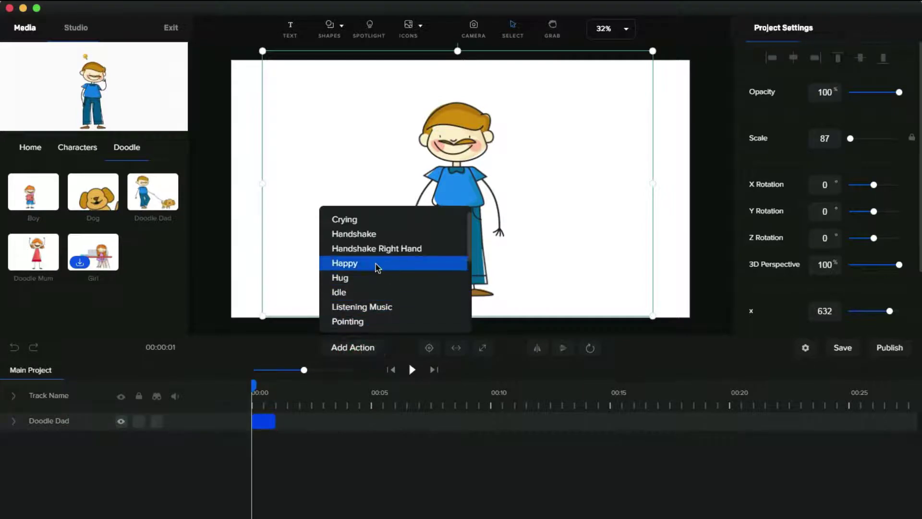
click(379, 226)
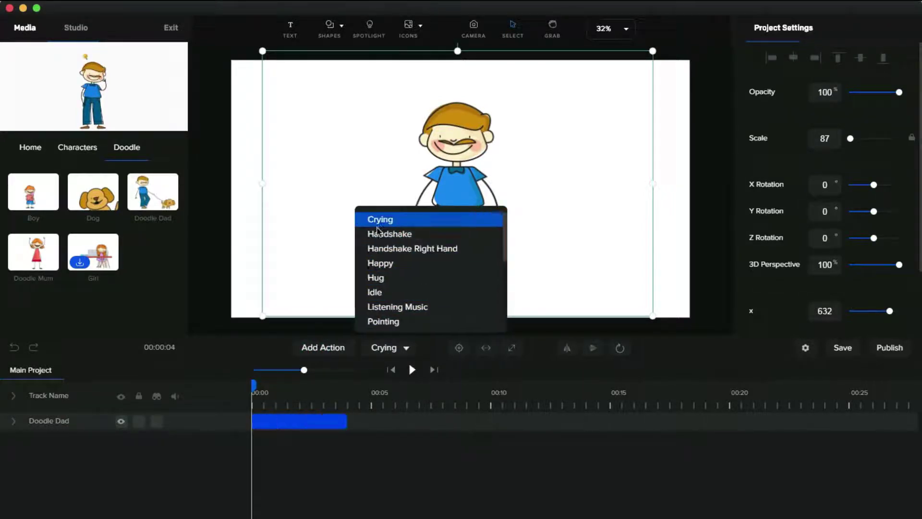
click(342, 347)
drag(439, 249, 435, 273)
click(393, 266)
click(342, 346)
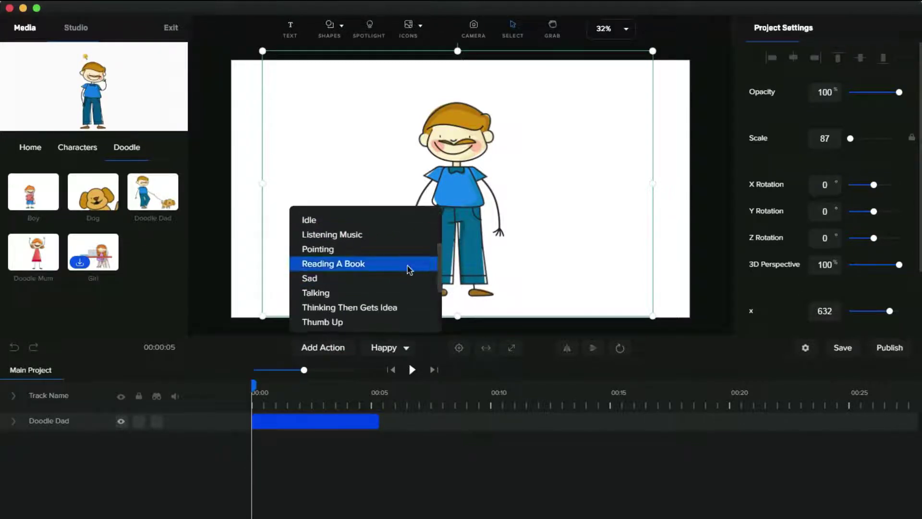
click(409, 269)
click(325, 349)
click(341, 332)
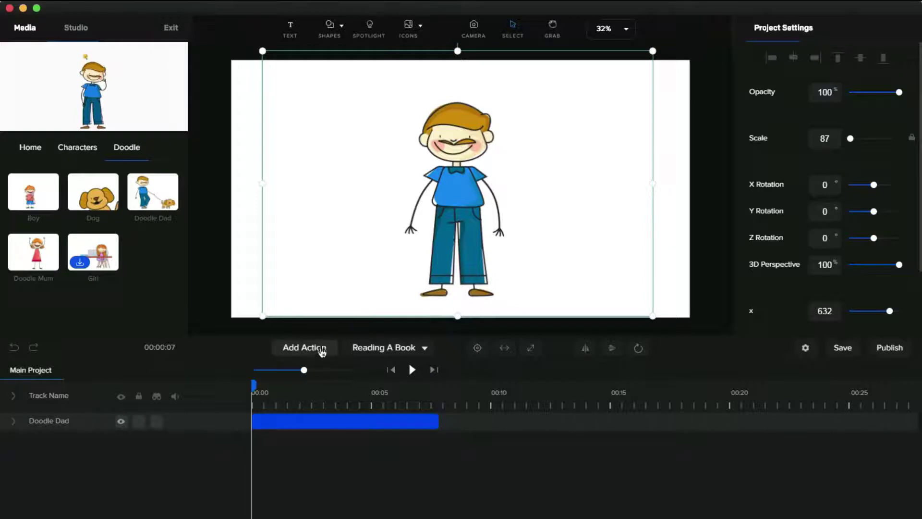
key(space)
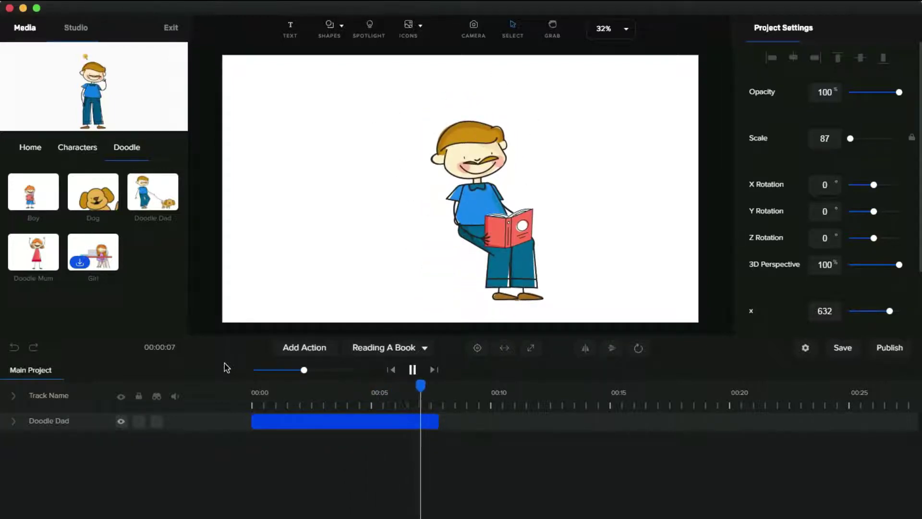
Step: Append Work In Laboratory and Working On Pc actions to Doodle Dad and preview
click(312, 353)
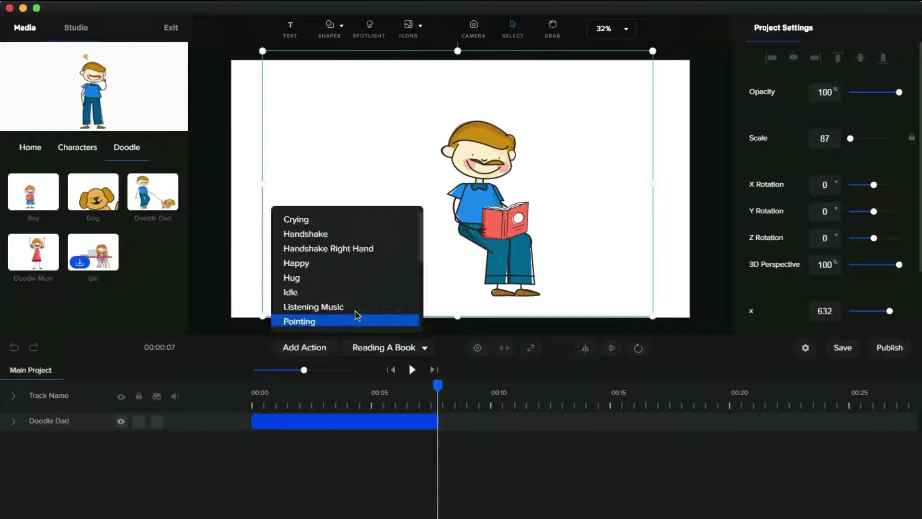
drag(422, 261, 408, 321)
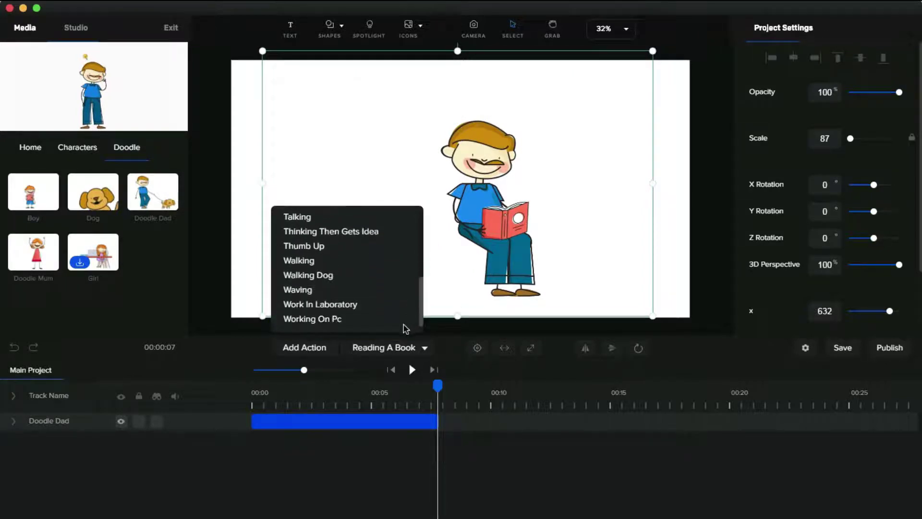
click(393, 310)
scroll(408, 314, down, 3)
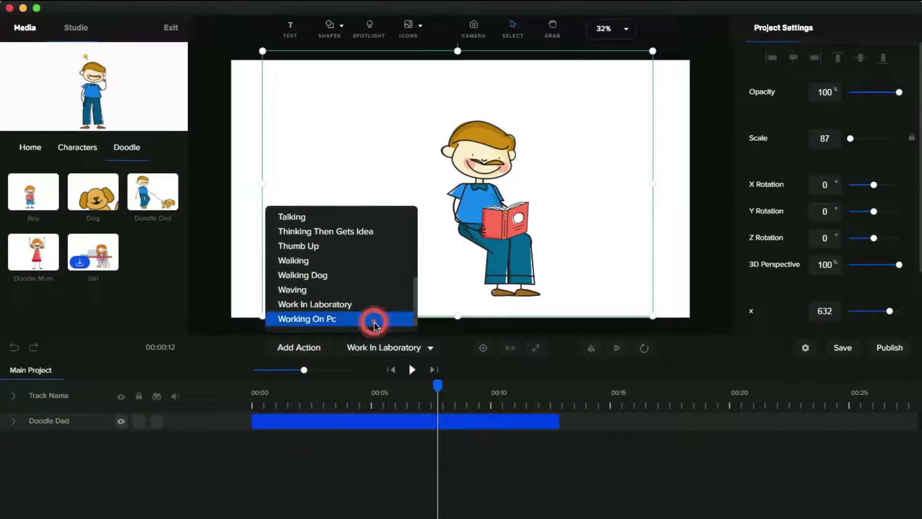
click(373, 321)
key(space)
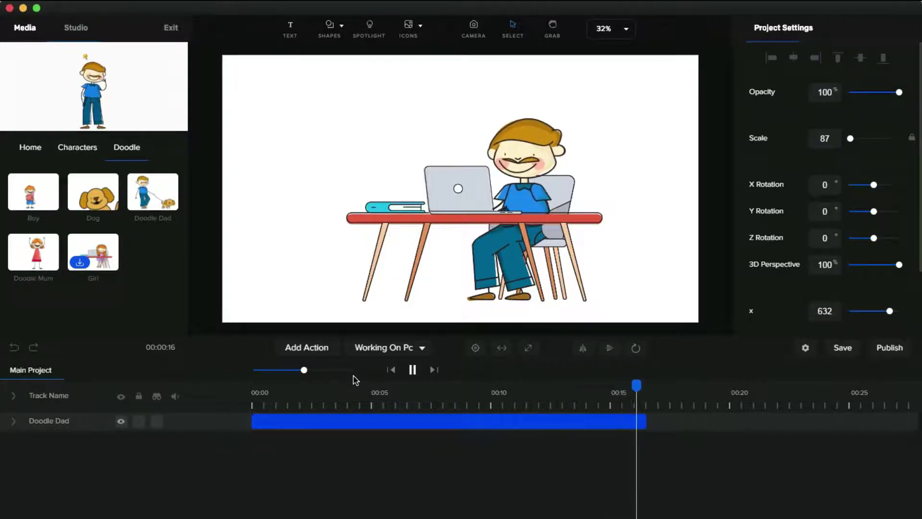
Step: Add Sad and Thinking Then Gets Idea actions, then preview from the desk scene
click(382, 345)
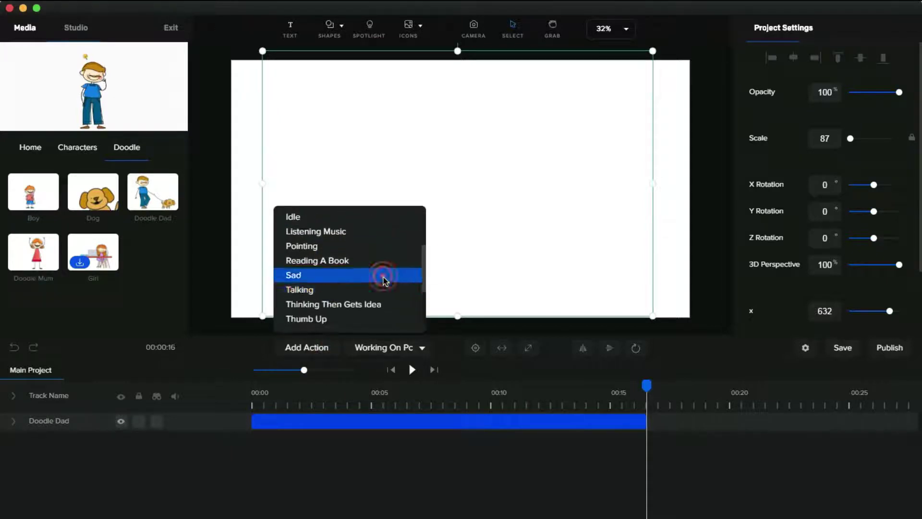
click(380, 274)
click(387, 347)
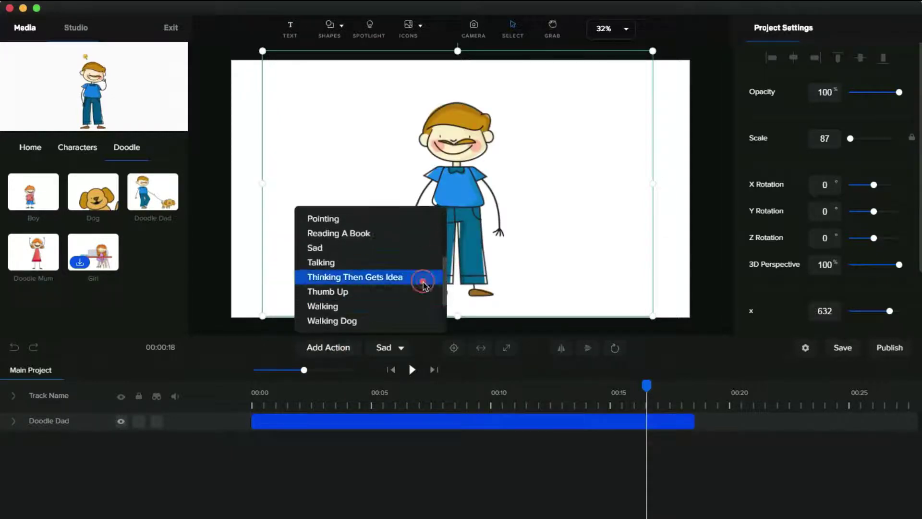
click(422, 283)
click(615, 404)
key(space)
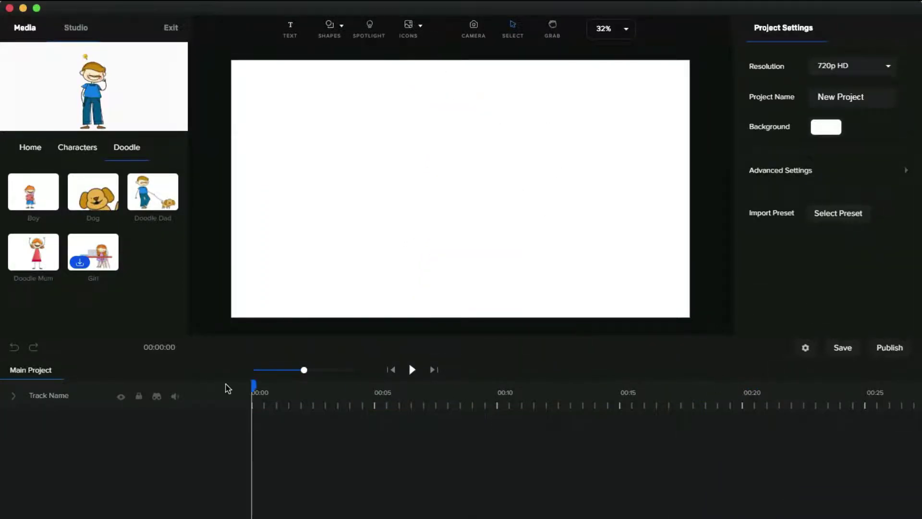
Step: Place the Dog on the canvas and give it Playful, Eating and Woof actions
click(90, 217)
click(21, 427)
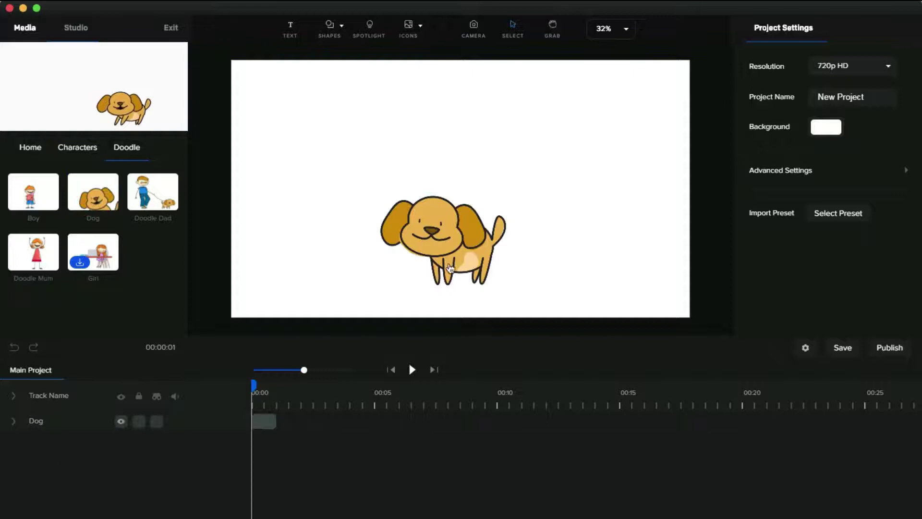
click(264, 421)
click(349, 348)
click(357, 293)
click(344, 349)
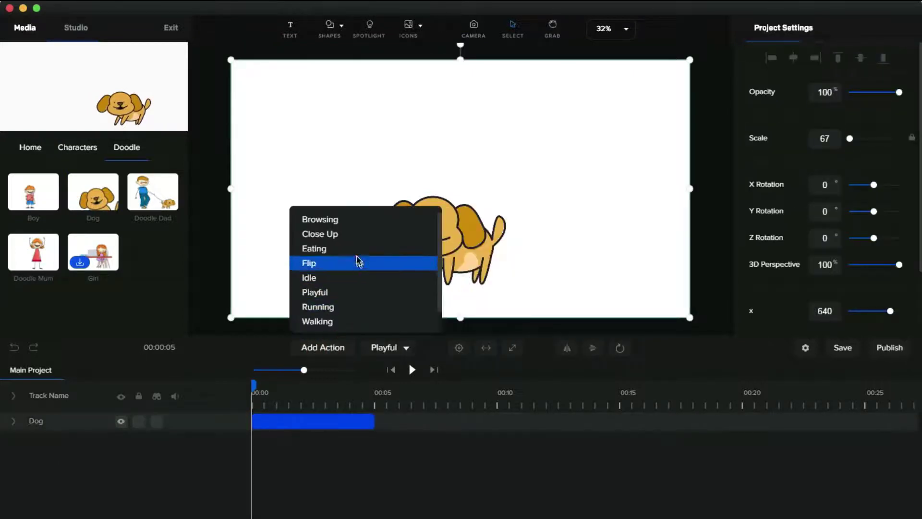
click(326, 248)
click(324, 346)
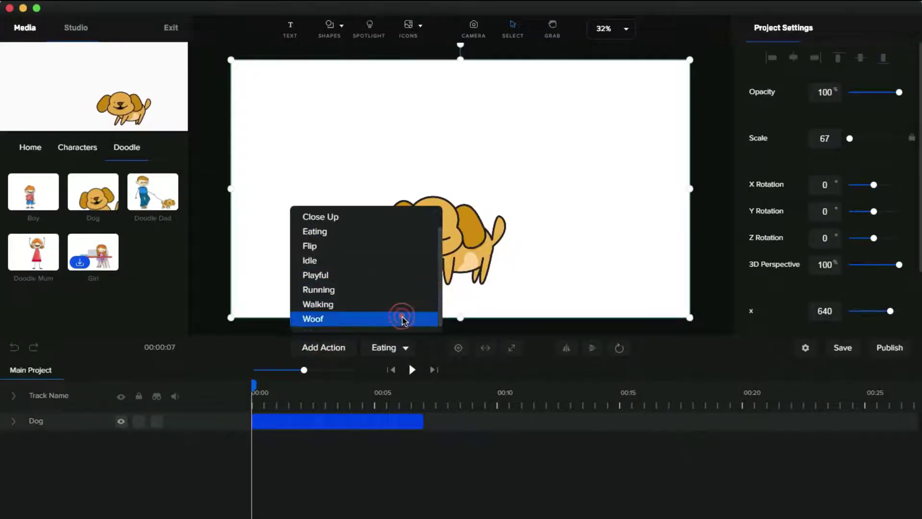
click(402, 319)
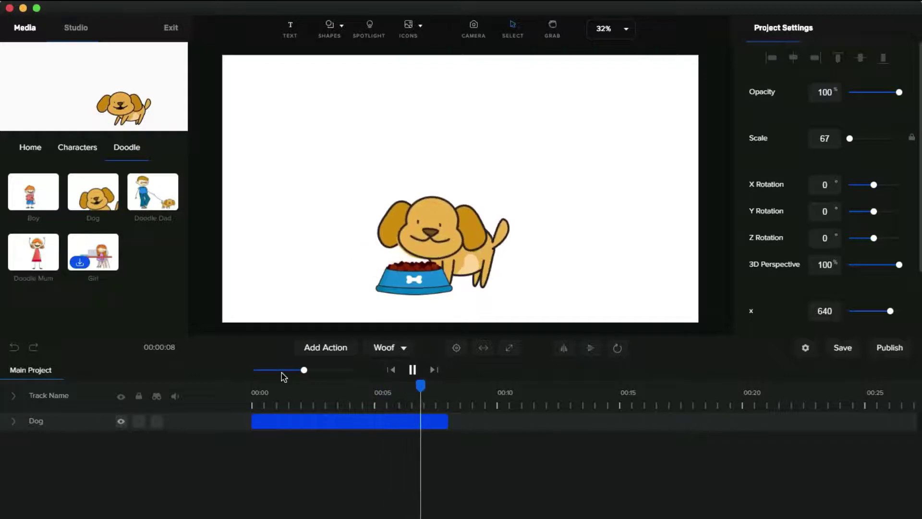
Step: Append Running, Close Up and Browsing actions to the dog's clip
click(325, 347)
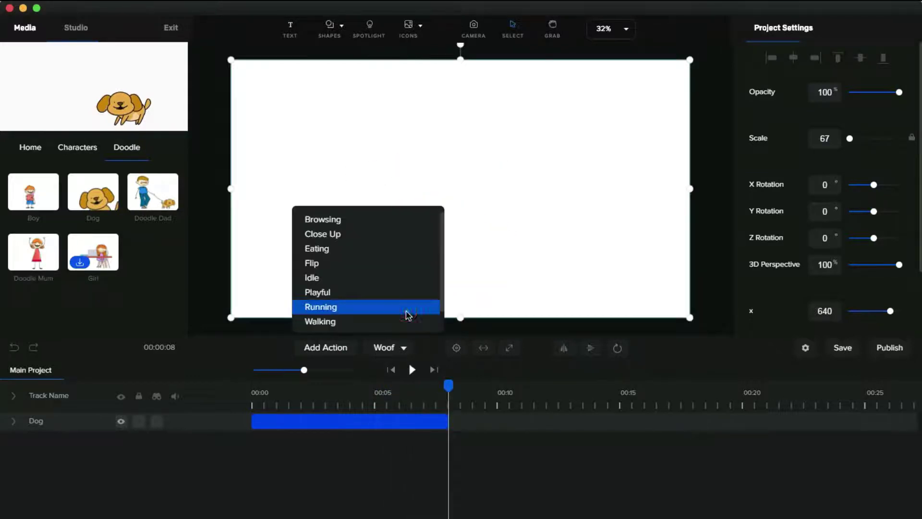
click(406, 311)
click(346, 341)
click(361, 235)
click(319, 347)
click(346, 219)
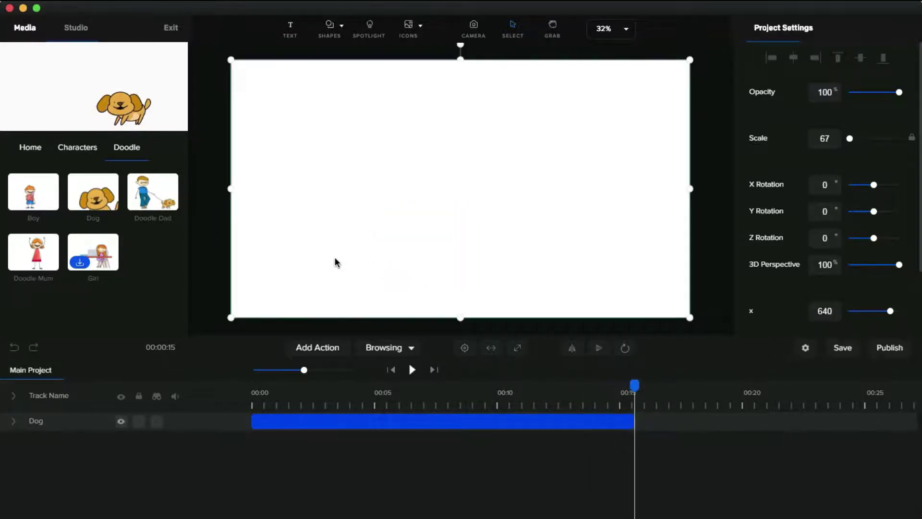
Step: Add the doodle Boy character to the scene and select his clip
click(346, 399)
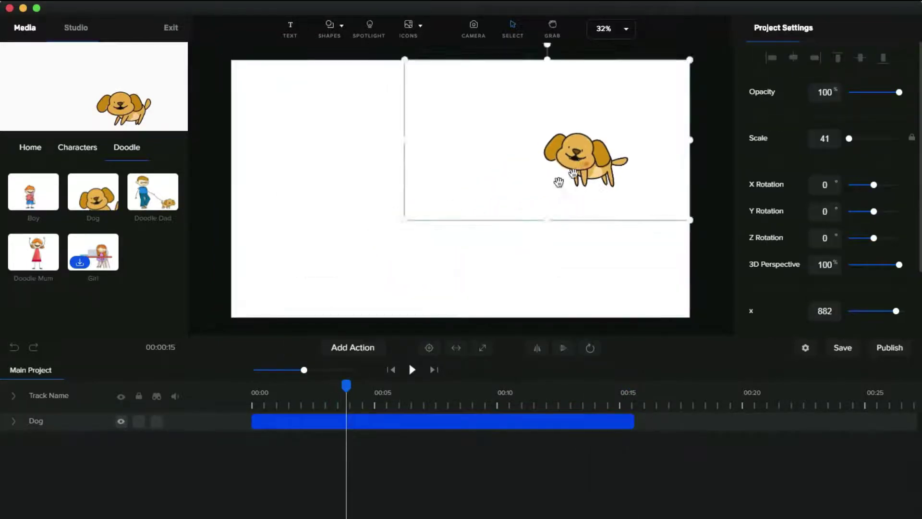
click(29, 192)
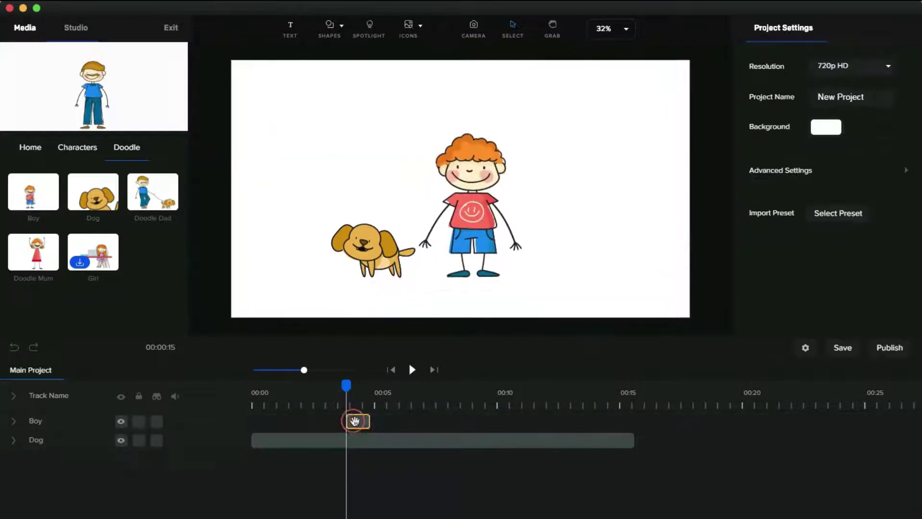
click(354, 421)
Step: Give the Boy Happy, Watching With Magnifying Glass, Funny Face and Crying actions, then preview
click(385, 347)
click(388, 280)
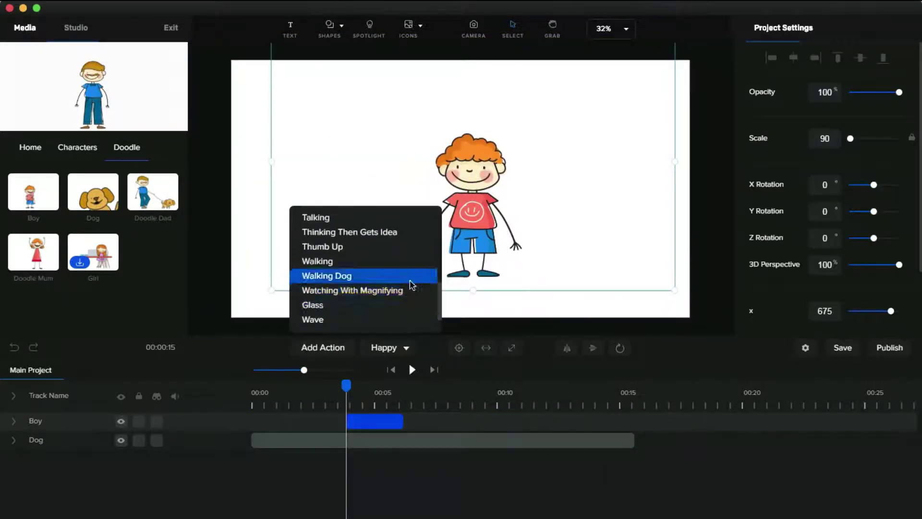
click(409, 297)
click(298, 231)
click(307, 217)
key(space)
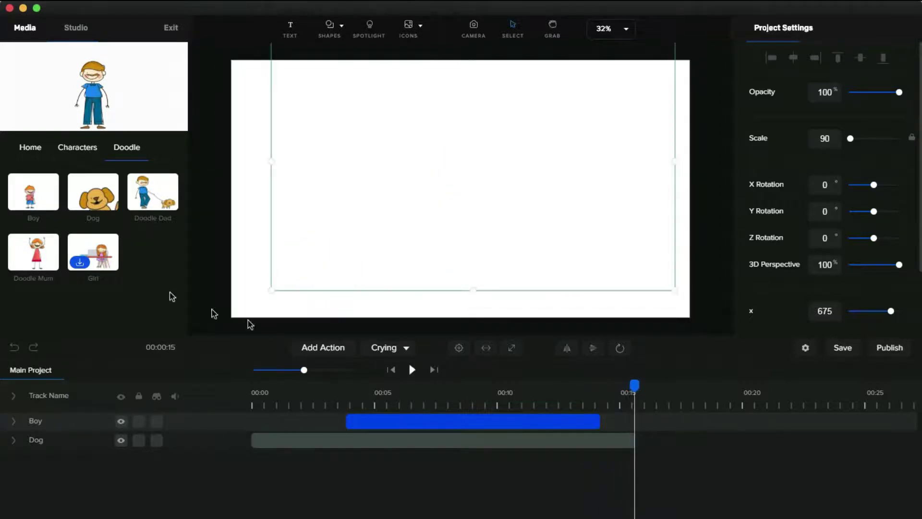
Step: Drag Doodle Mum onto the canvas and select her clip on the timeline
drag(42, 261, 404, 227)
click(59, 408)
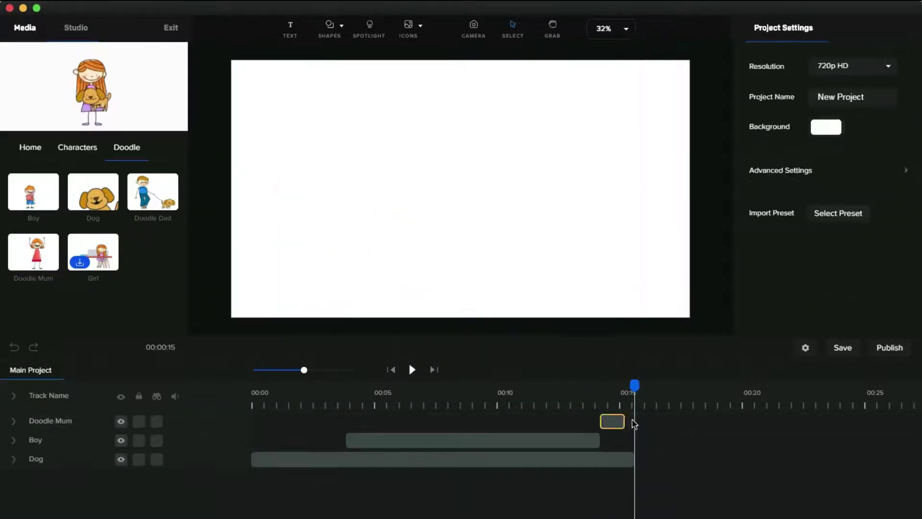
click(612, 421)
Step: Give Doodle Mum Listening Music, Thinking Then Gets Idea and Working On Pc actions, then preview
click(365, 347)
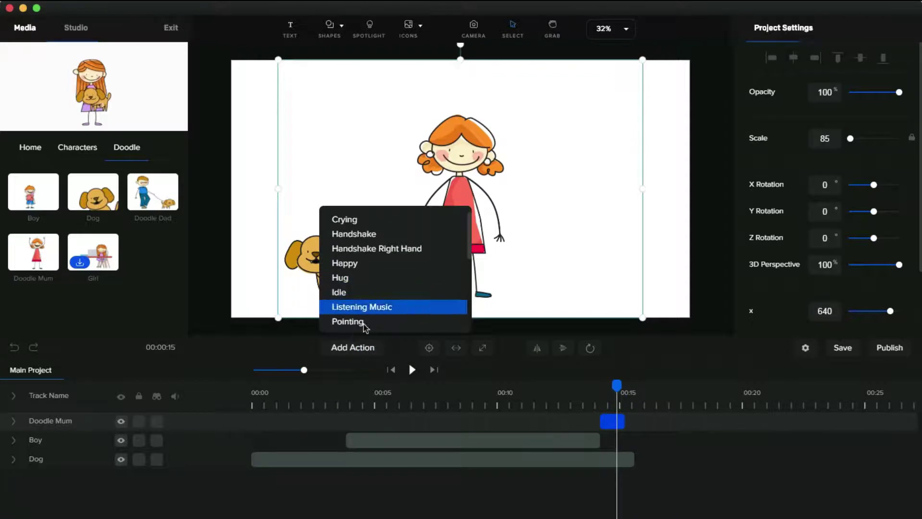
click(364, 308)
scroll(416, 284, down, 5)
click(406, 296)
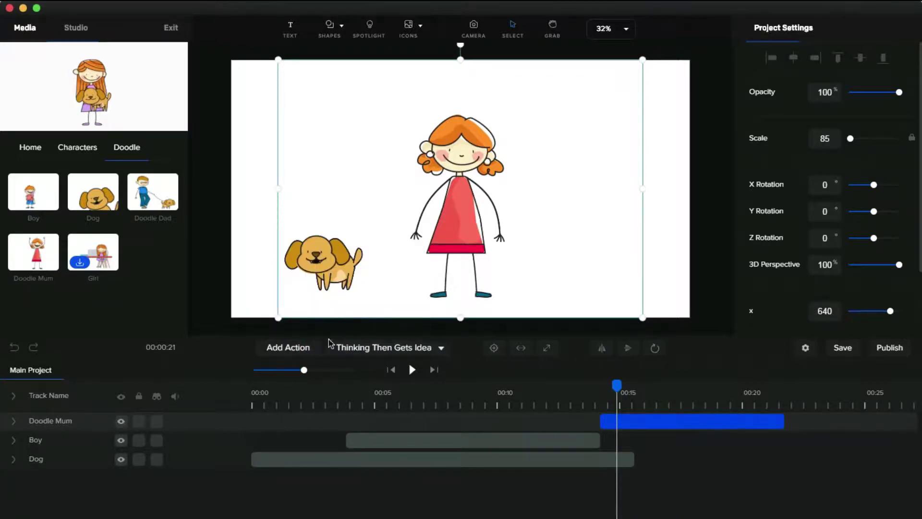
click(307, 347)
scroll(390, 317, down, 5)
click(357, 317)
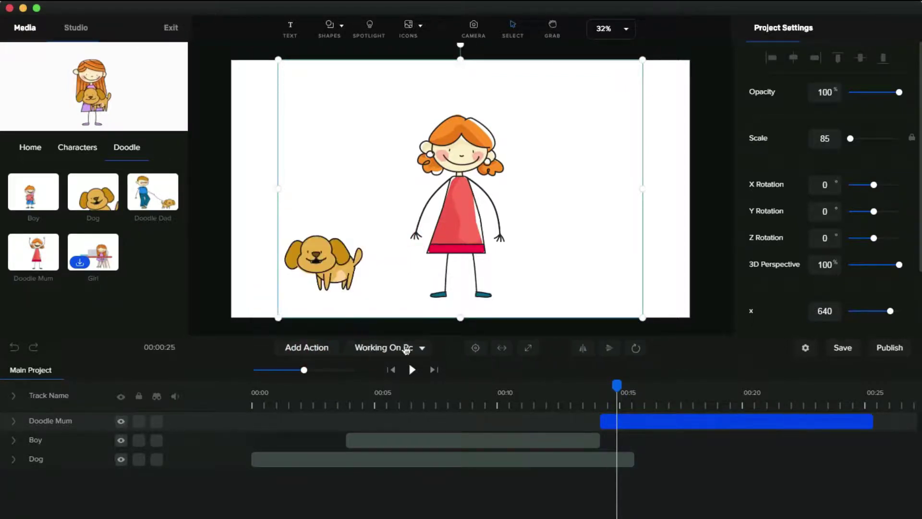
key(space)
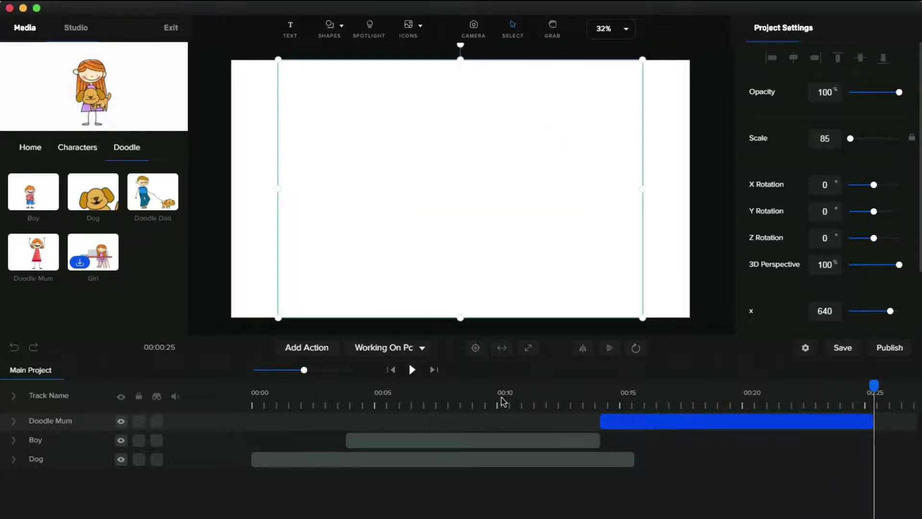
Step: Play the whole family scene from the beginning, then remove the Dog, Boy and Doodle Mum tracks
click(386, 408)
click(410, 367)
key(super+z)
key(super+z)
key(super+z)
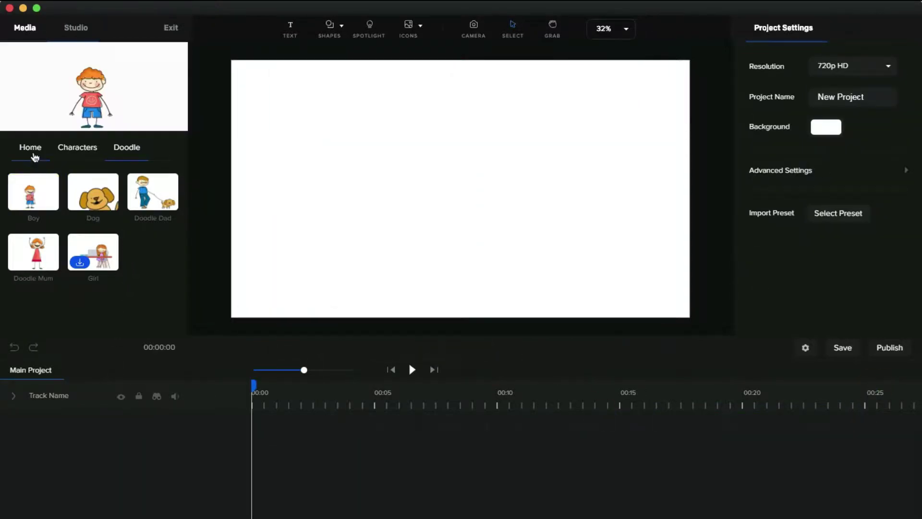
Step: From Home > Icons > Doodle, drop the Bulb icon at the canvas centre
click(32, 150)
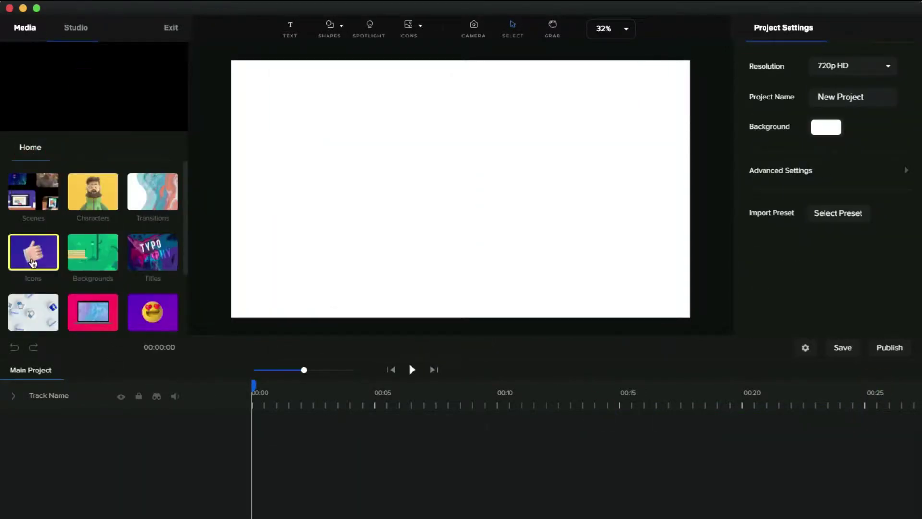
click(31, 260)
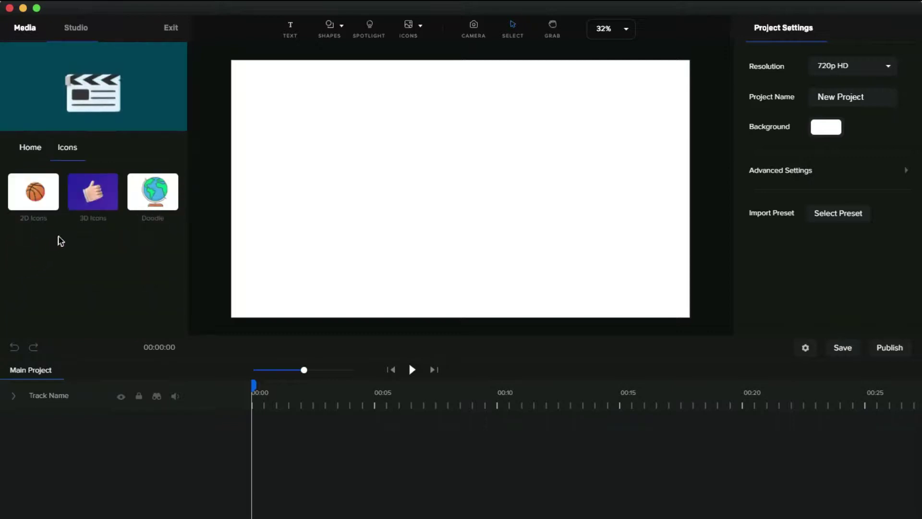
click(140, 207)
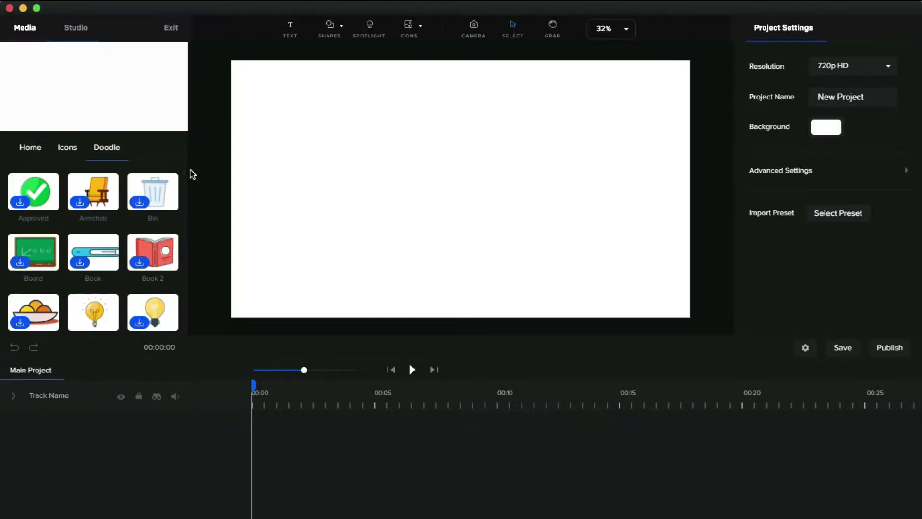
mouse_move(185, 176)
mouse_down()
mouse_move(196, 333)
mouse_move(212, 174)
mouse_up()
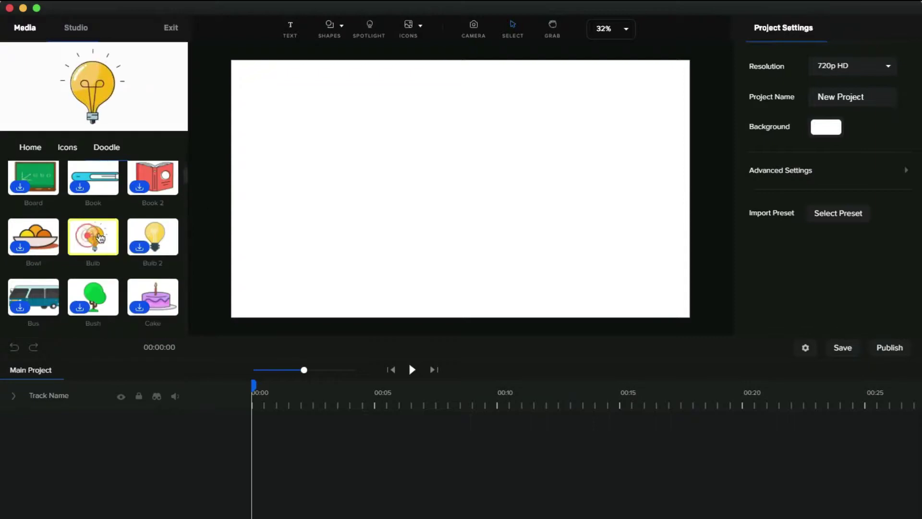
drag(100, 238, 408, 177)
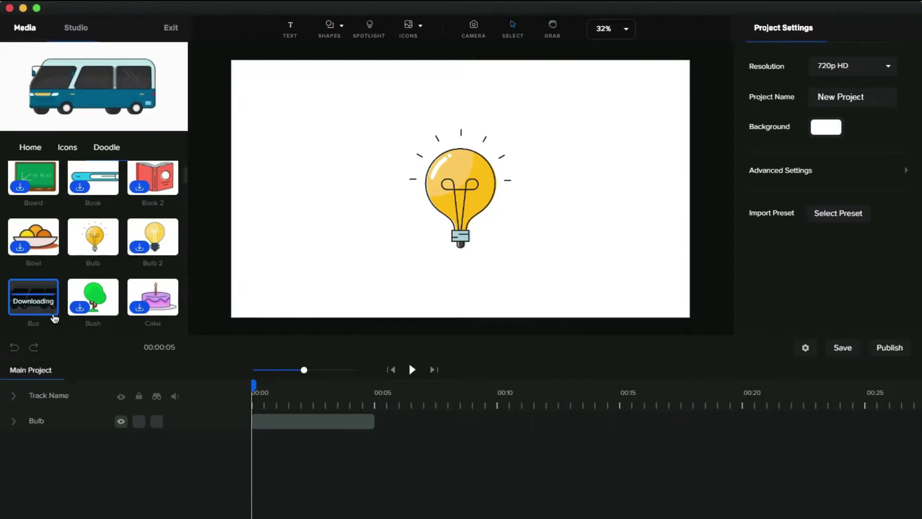
Step: Drop the Bus doodle onto the canvas, enlarge it to fill most of the scene, and browse further icons
mouse_move(40, 306)
mouse_down()
mouse_move(282, 255)
mouse_move(299, 261)
mouse_up()
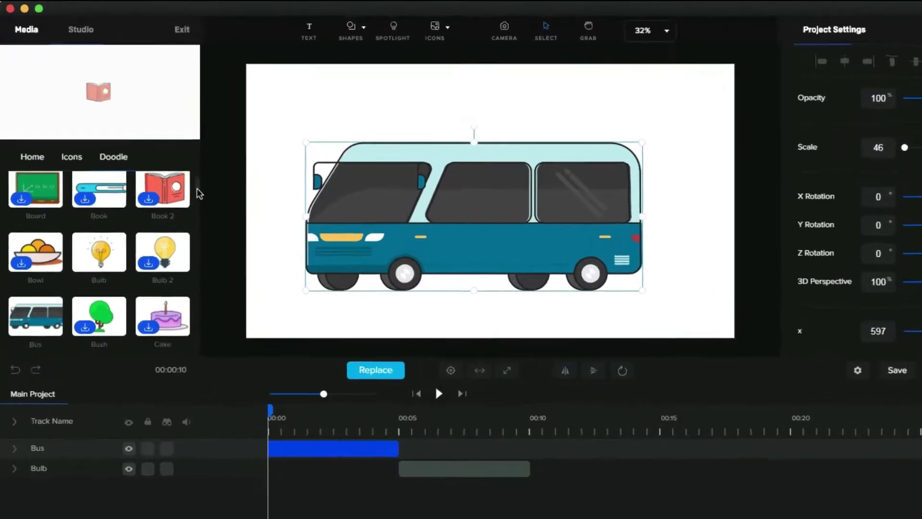
drag(184, 184, 183, 193)
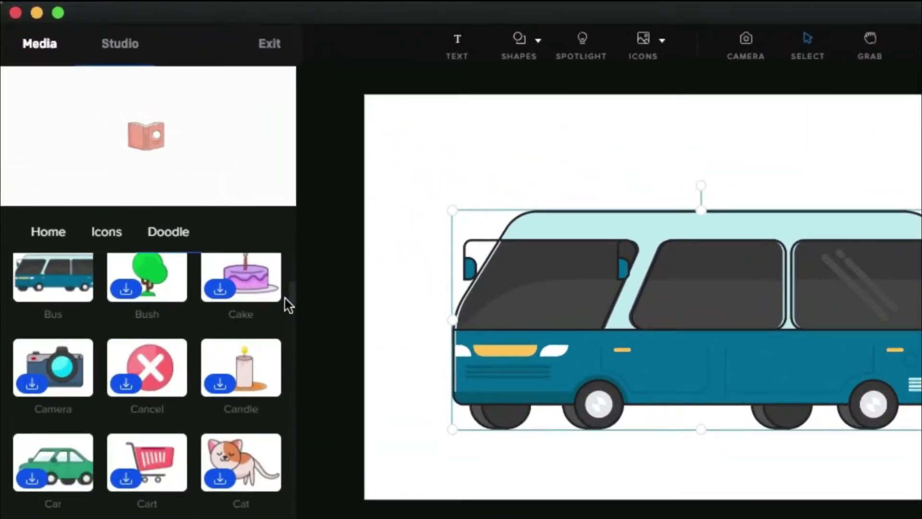
mouse_move(287, 294)
mouse_down()
mouse_move(294, 288)
mouse_move(306, 381)
mouse_move(294, 511)
mouse_move(323, 350)
mouse_up()
scroll(298, 336, down, 6)
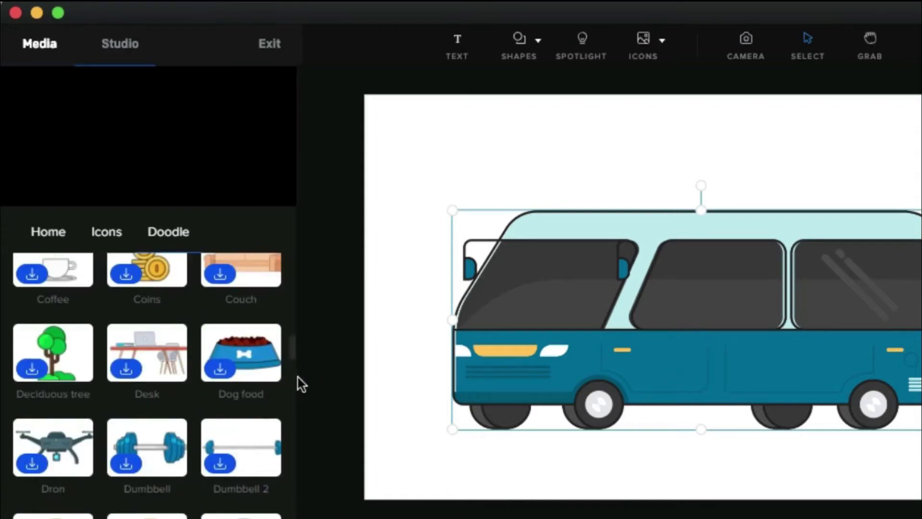